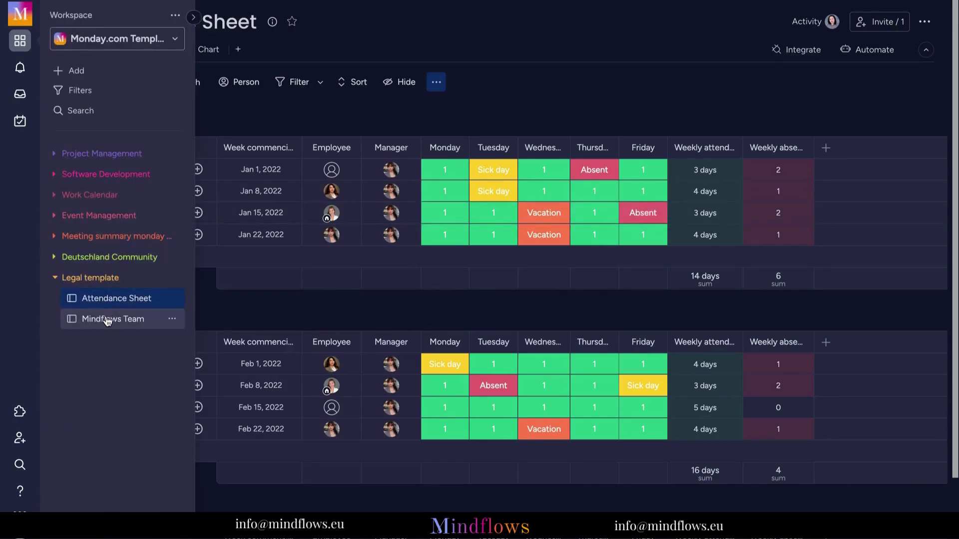
- Add a Connect boards column to the Attendance Sheet linking Mindflows Team, with a two-way connection
click(107, 322)
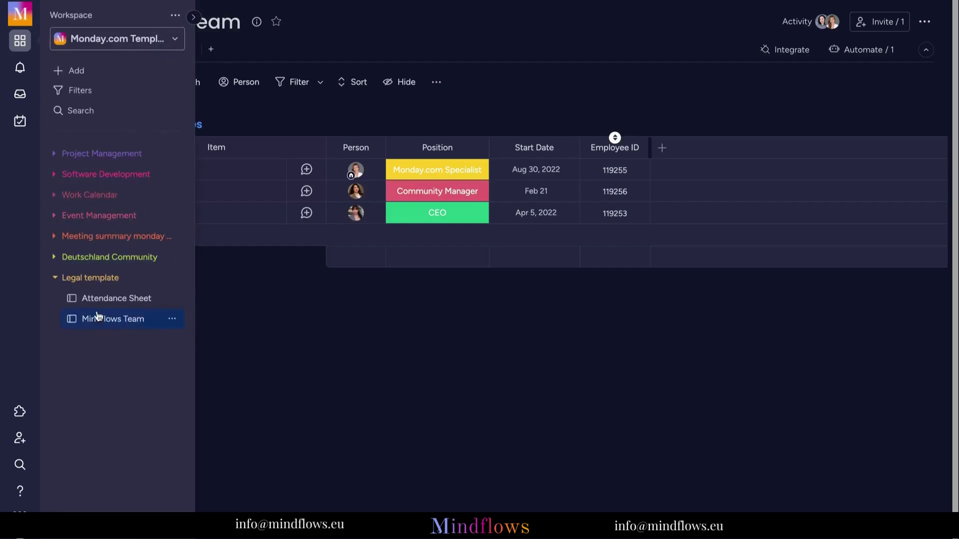
click(98, 302)
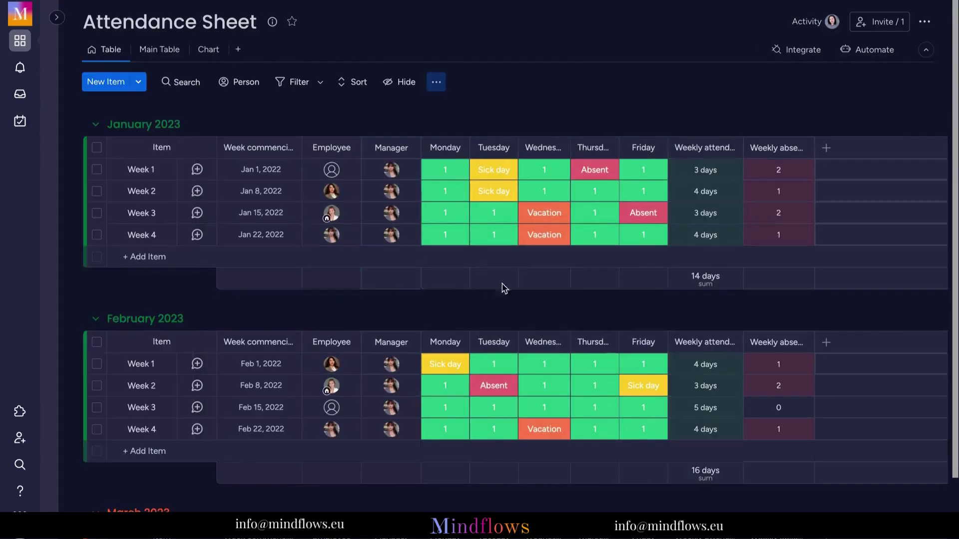
click(824, 149)
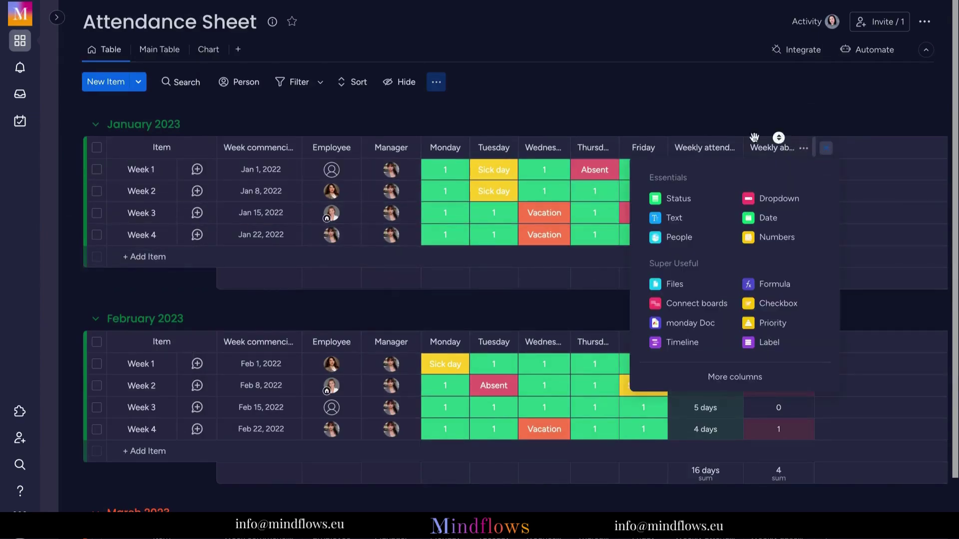
click(686, 309)
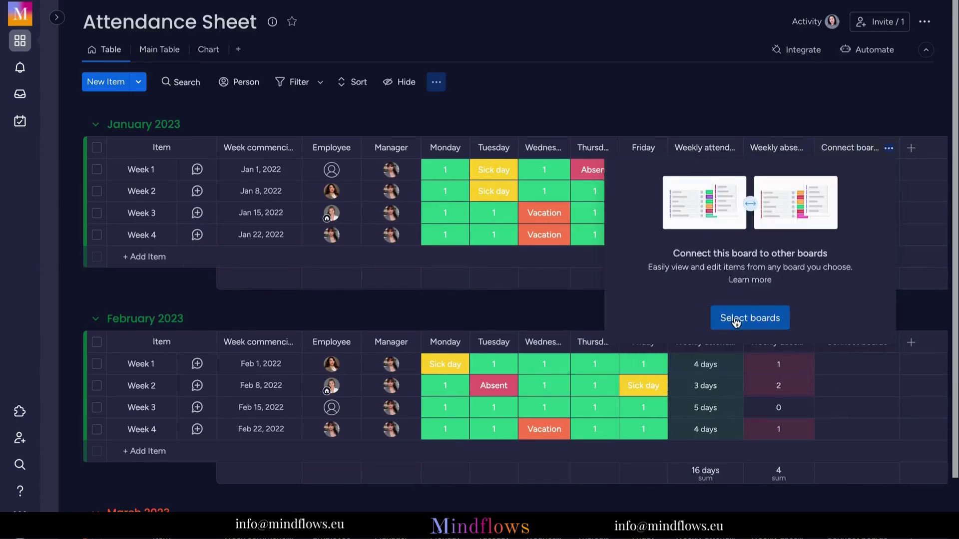
click(736, 322)
click(704, 213)
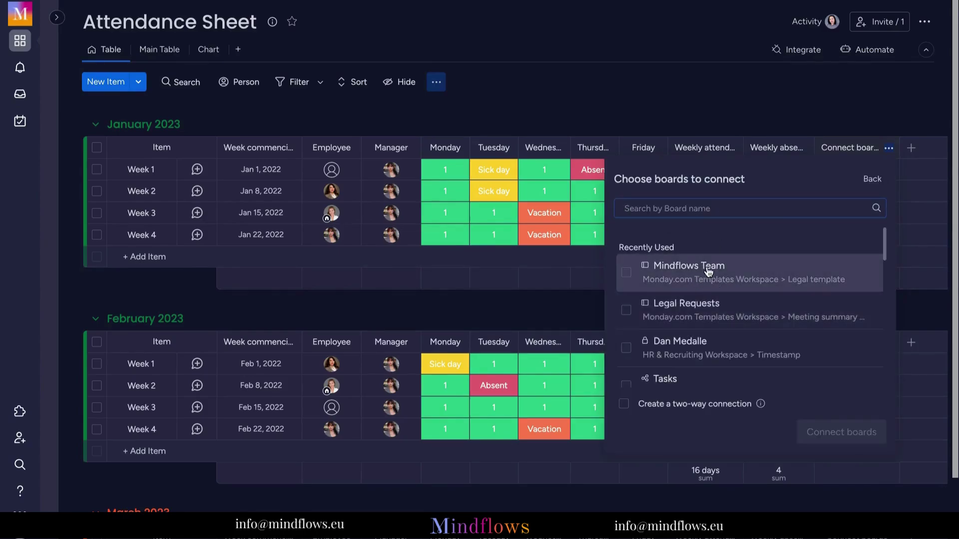
click(627, 274)
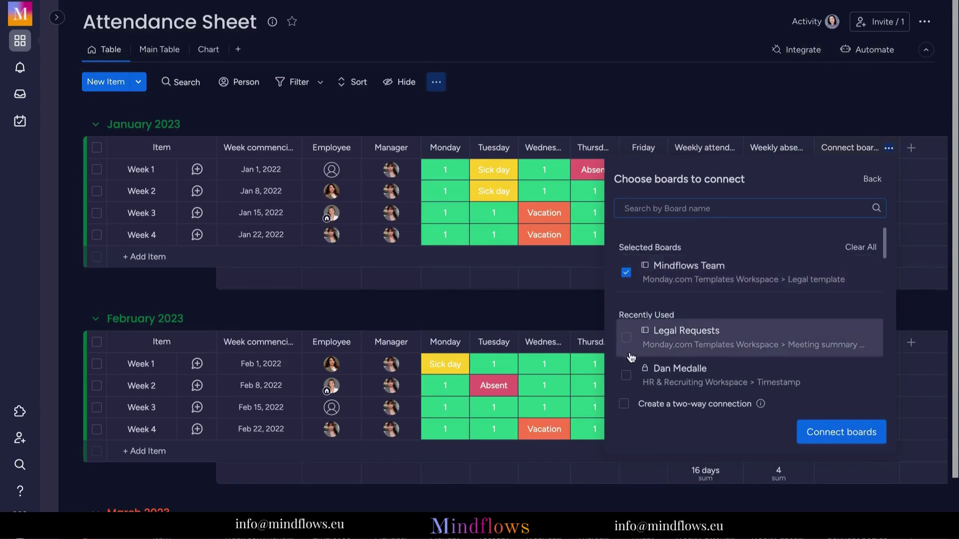
click(624, 406)
click(827, 433)
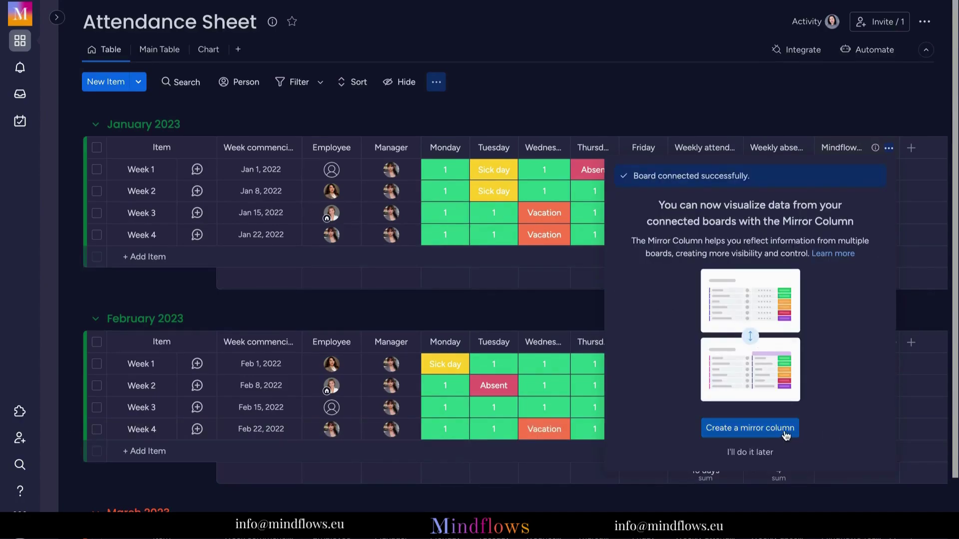
- Create a mirror column showing Mindflows Team's Employee ID and name it 'Employee ID'
click(786, 434)
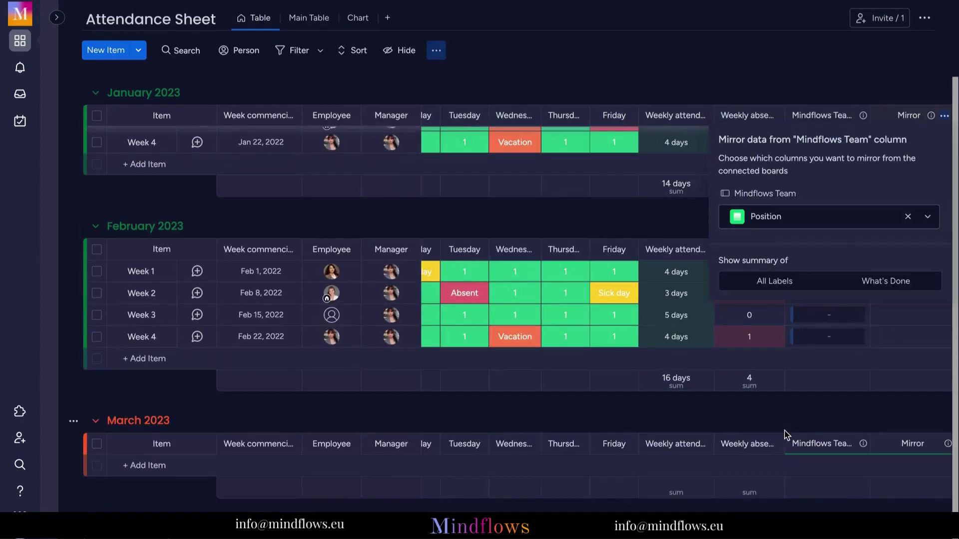
click(819, 216)
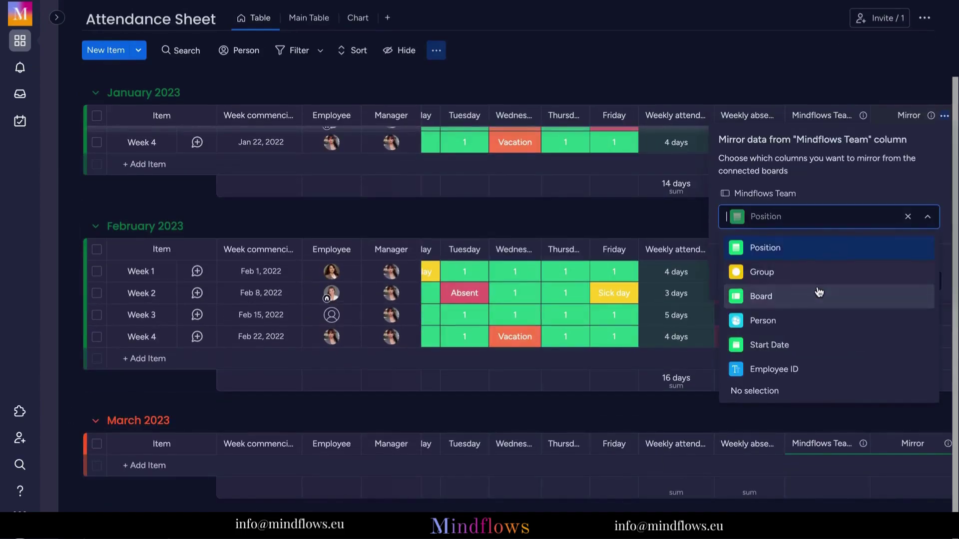
click(787, 369)
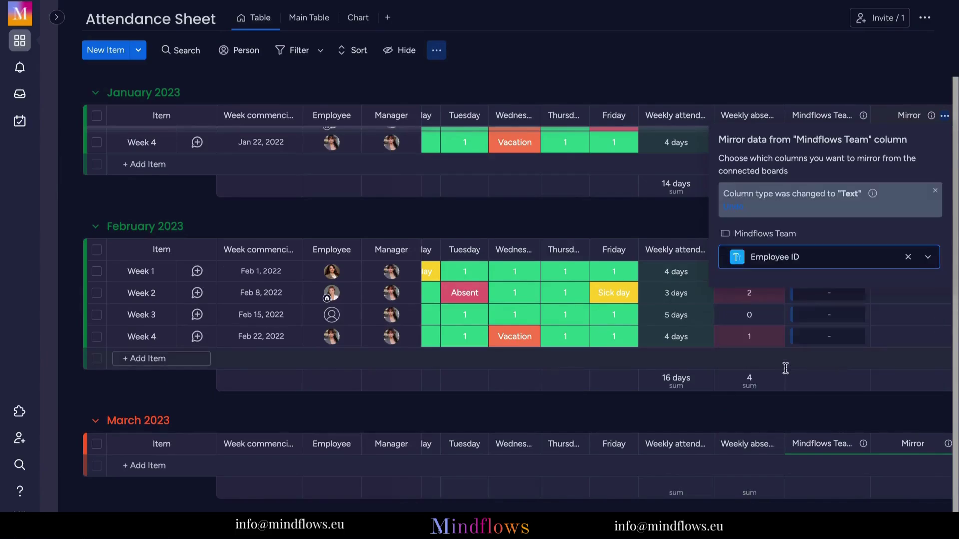
click(830, 67)
text(Employee ID)
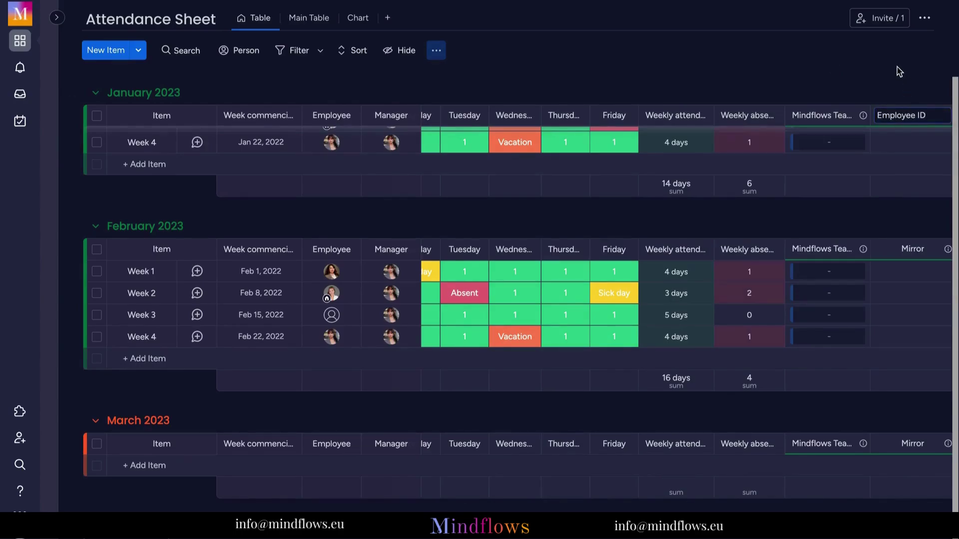
click(900, 71)
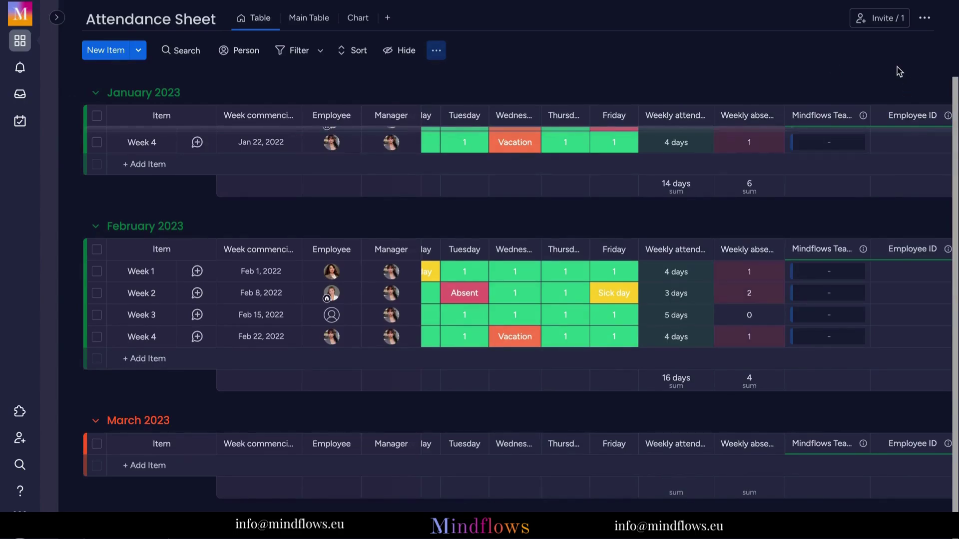
scroll(899, 215, right, 2)
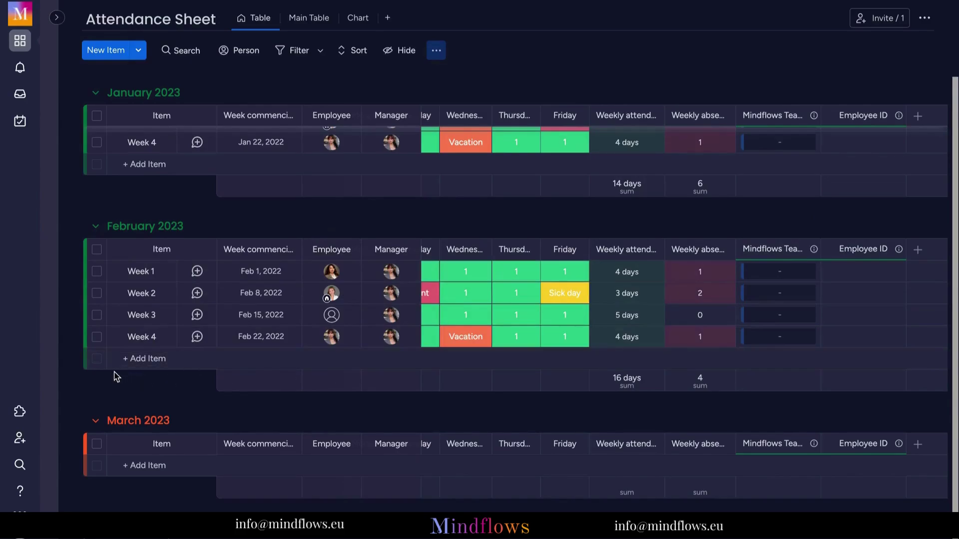
mouse_move(52, 345)
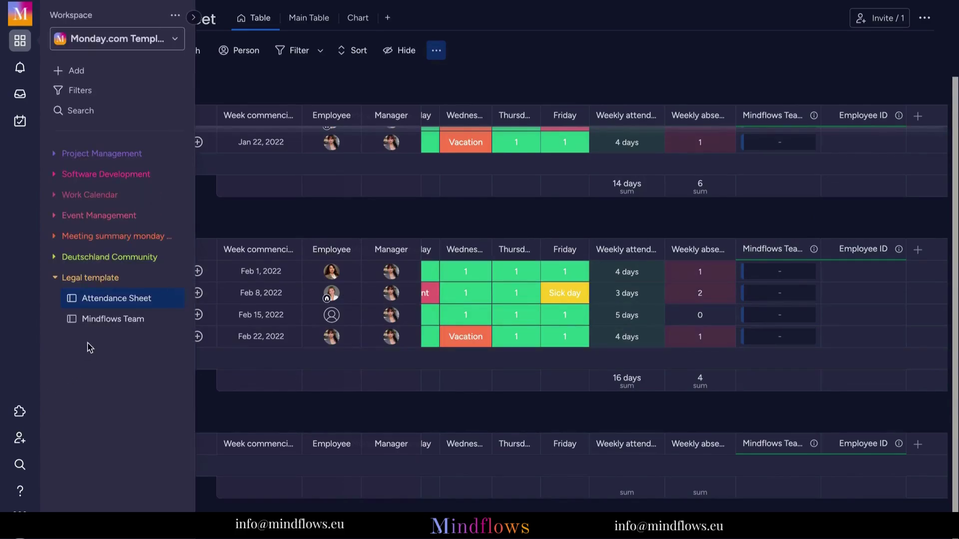
click(101, 321)
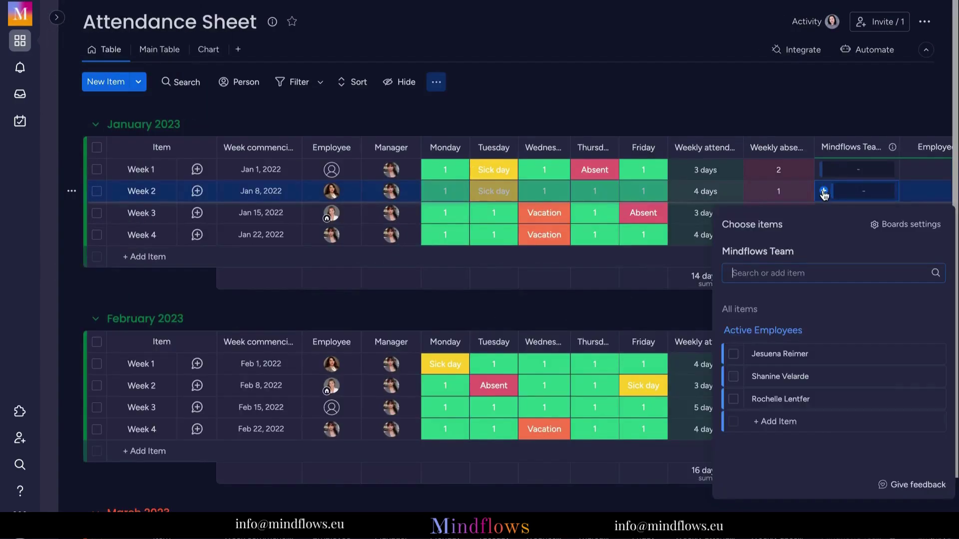
text(Roche)
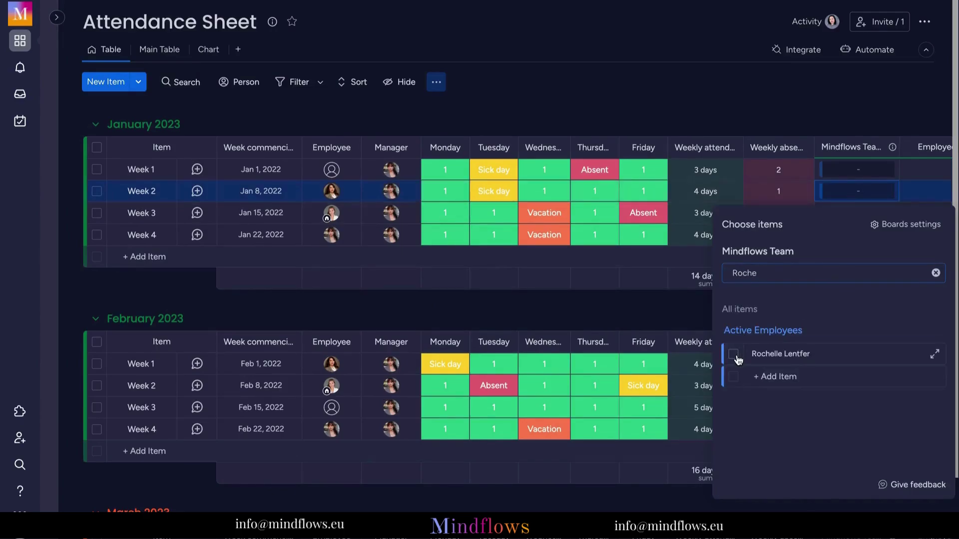
click(735, 355)
click(809, 113)
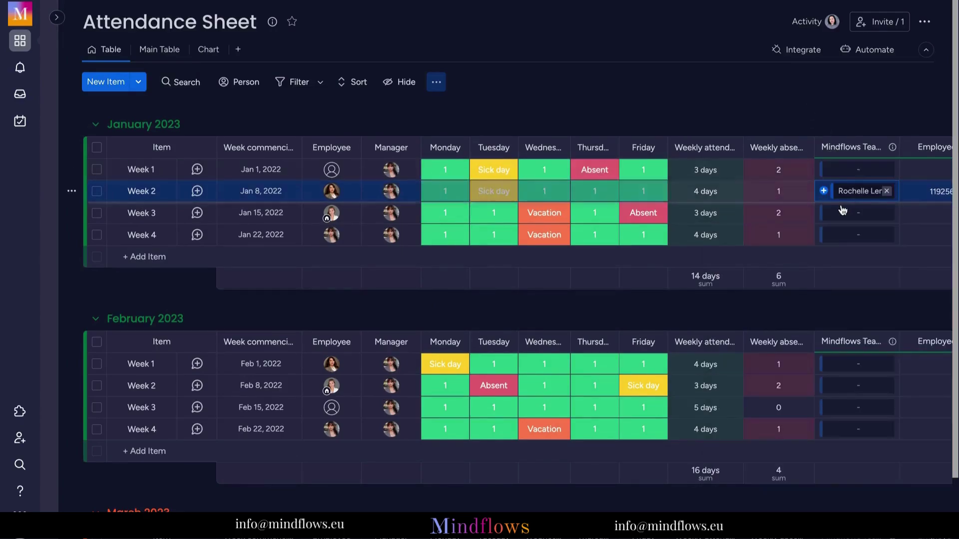
click(824, 214)
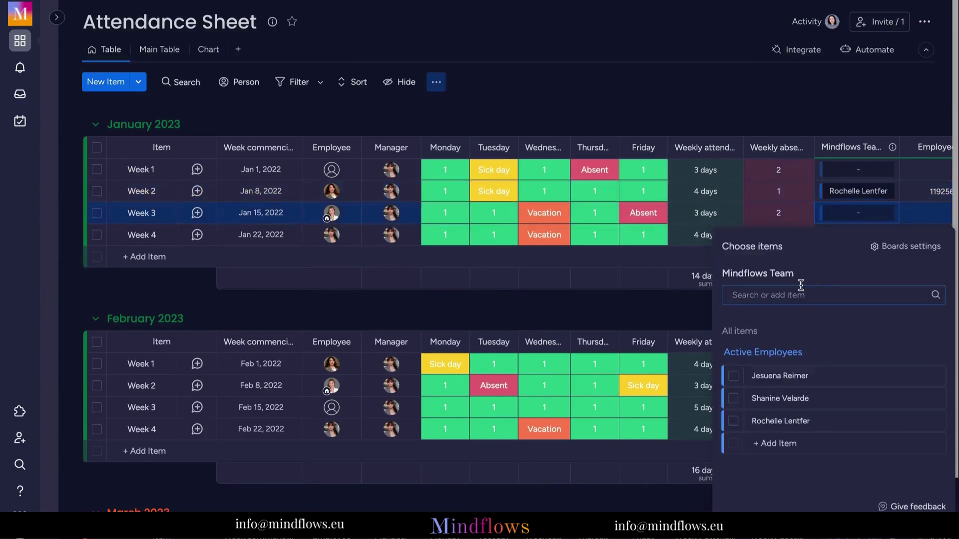
text(Shanine)
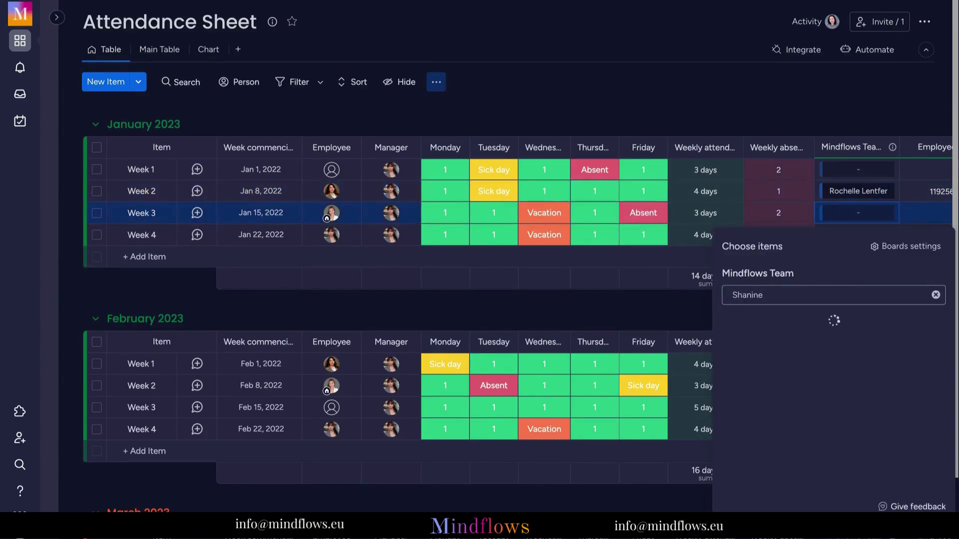
click(734, 377)
click(694, 313)
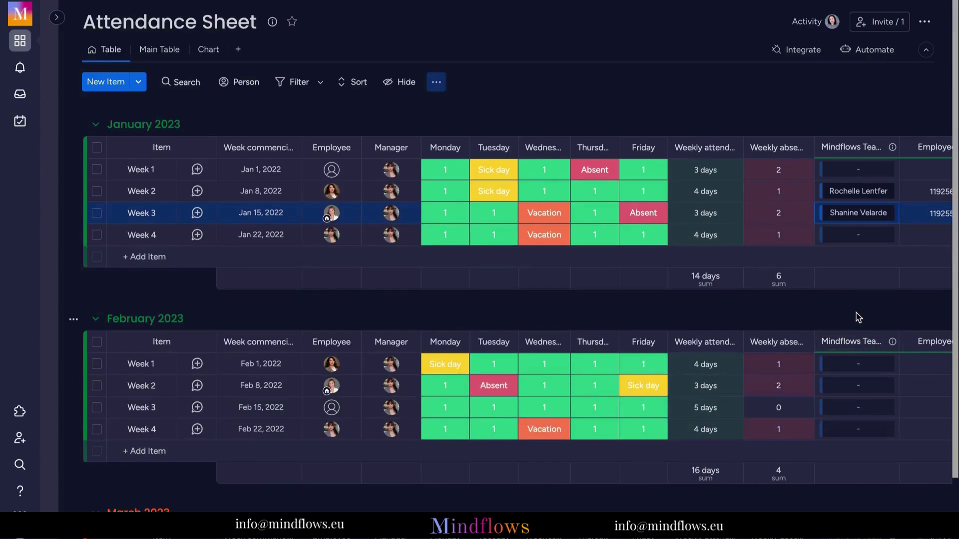
scroll(858, 317, right, 3)
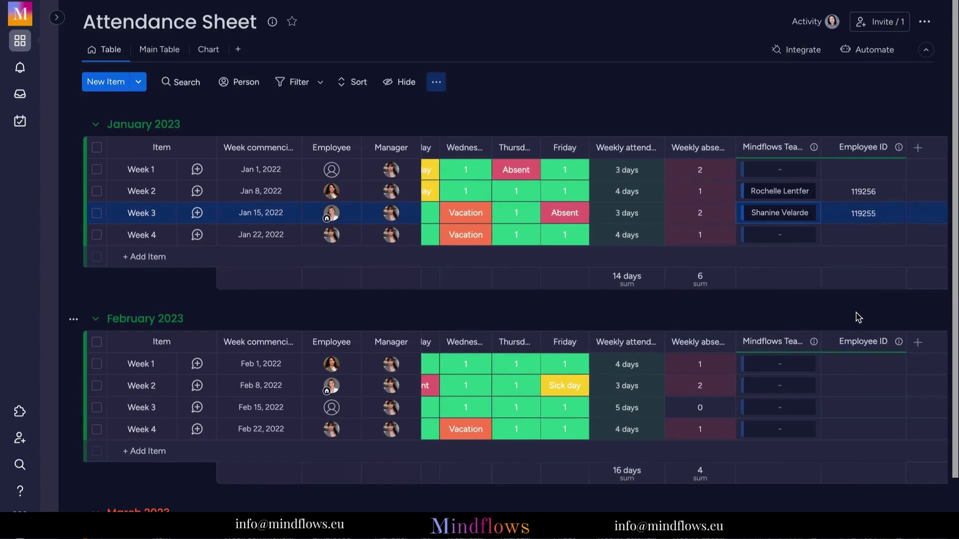
click(866, 216)
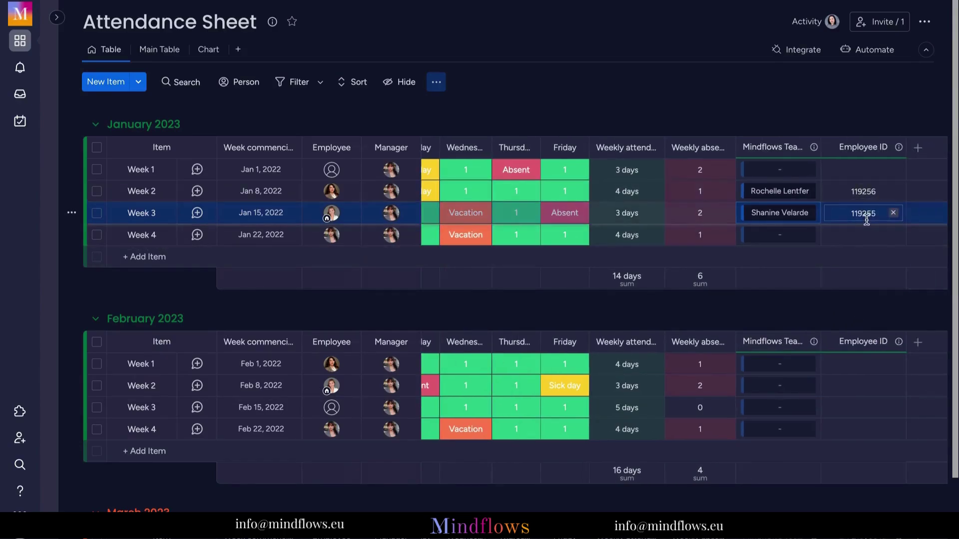
click(809, 308)
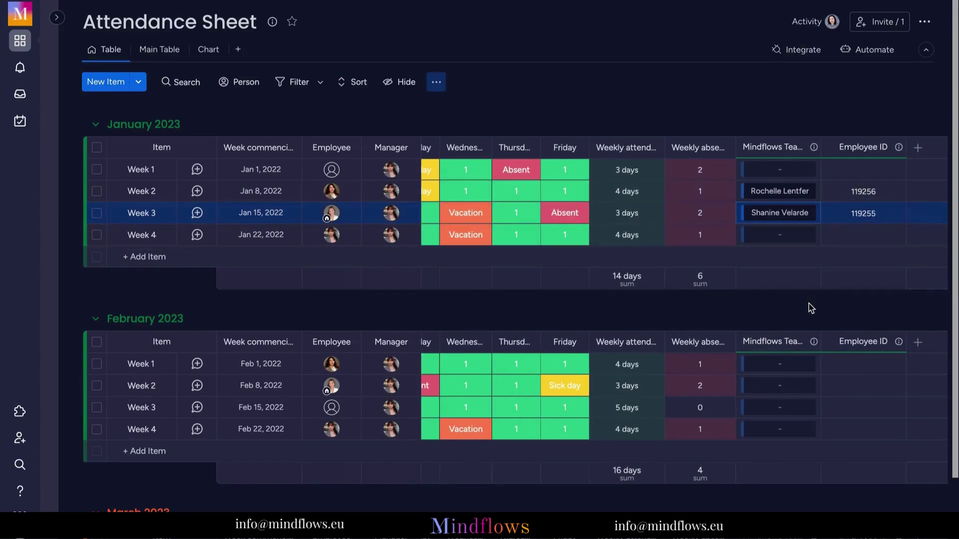
scroll(694, 306, left, 2)
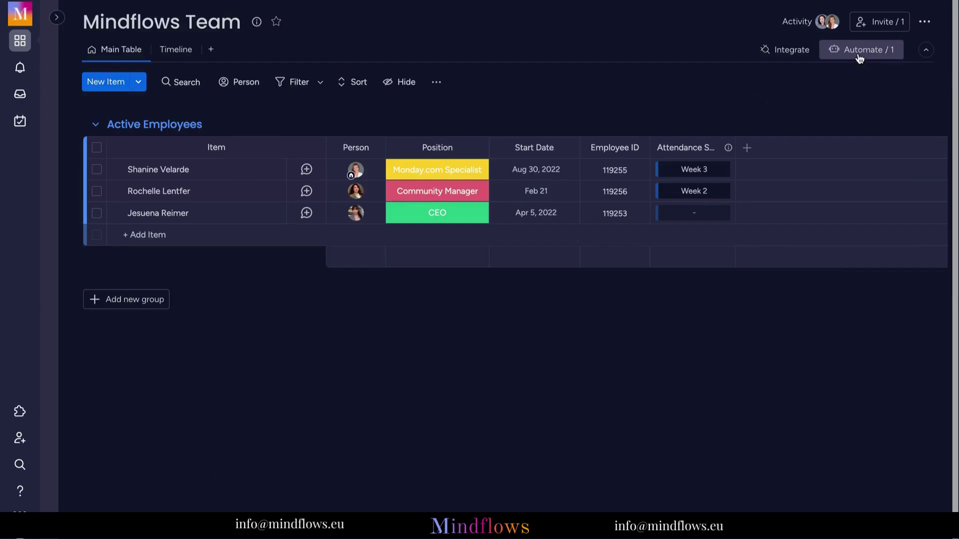
- Update the item-creation connect-boards automation to map Employee to Person and link via the Attendance Sheet column
click(859, 52)
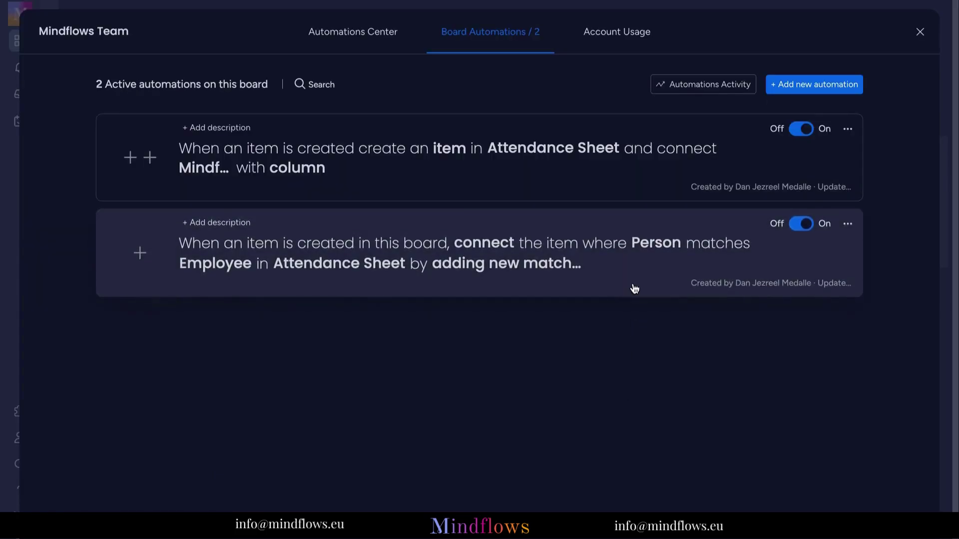
click(358, 38)
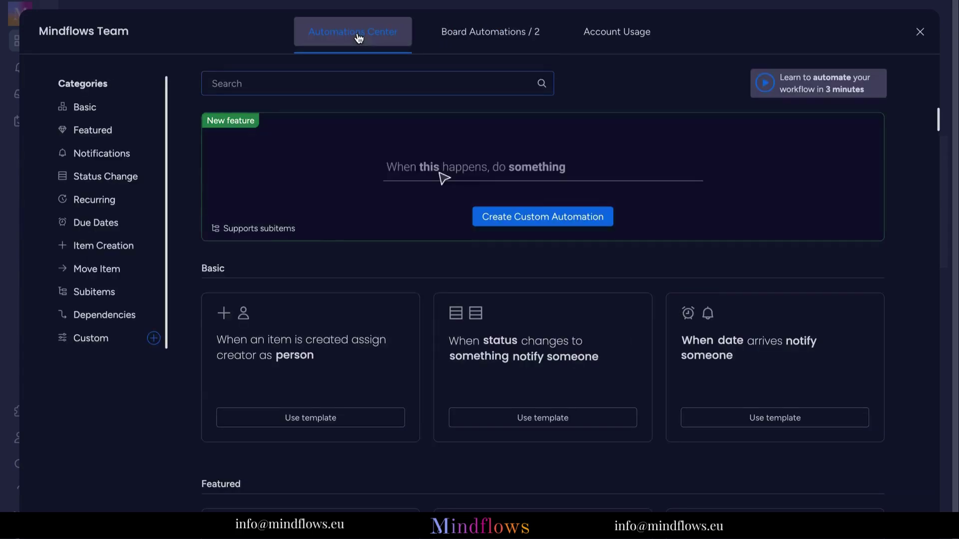
text(connect)
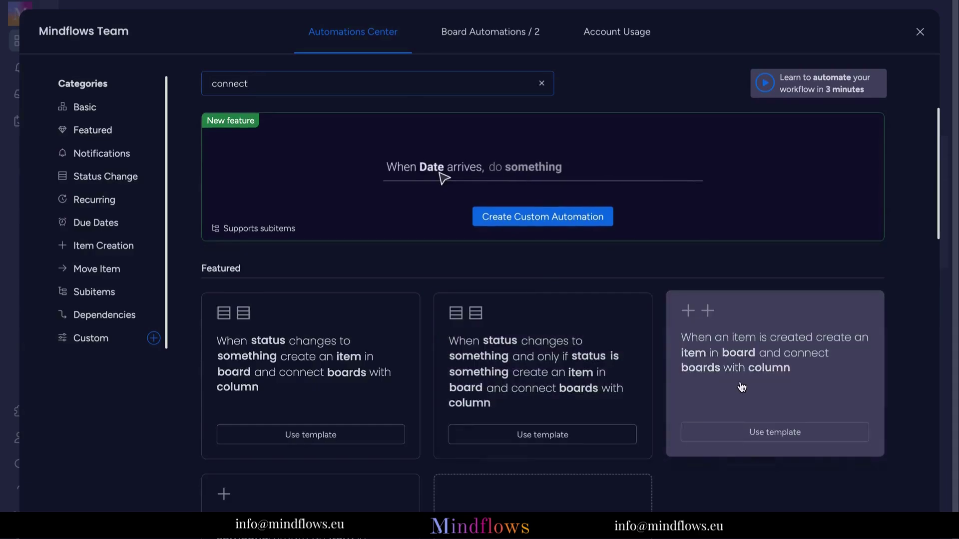
click(757, 387)
click(285, 199)
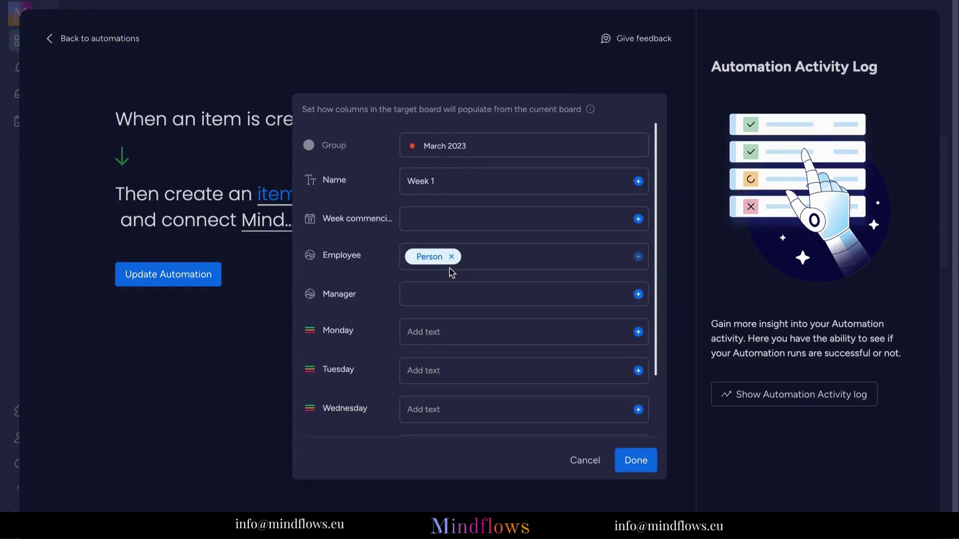
scroll(578, 296, down, 2)
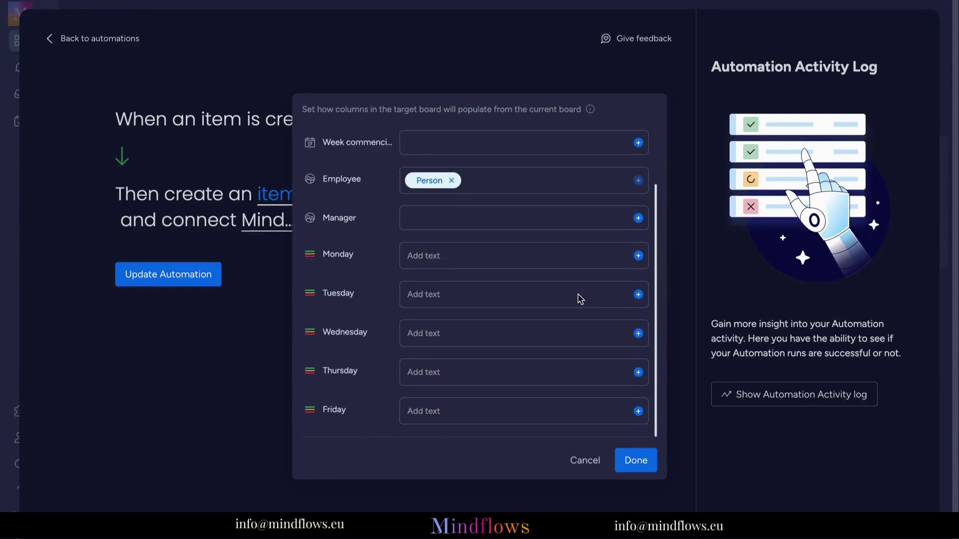
click(636, 462)
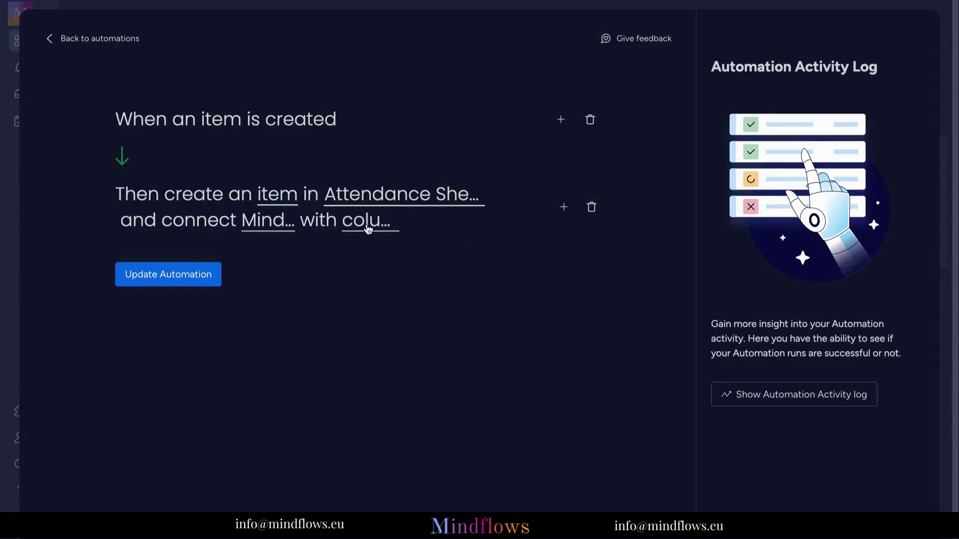
click(367, 228)
click(414, 273)
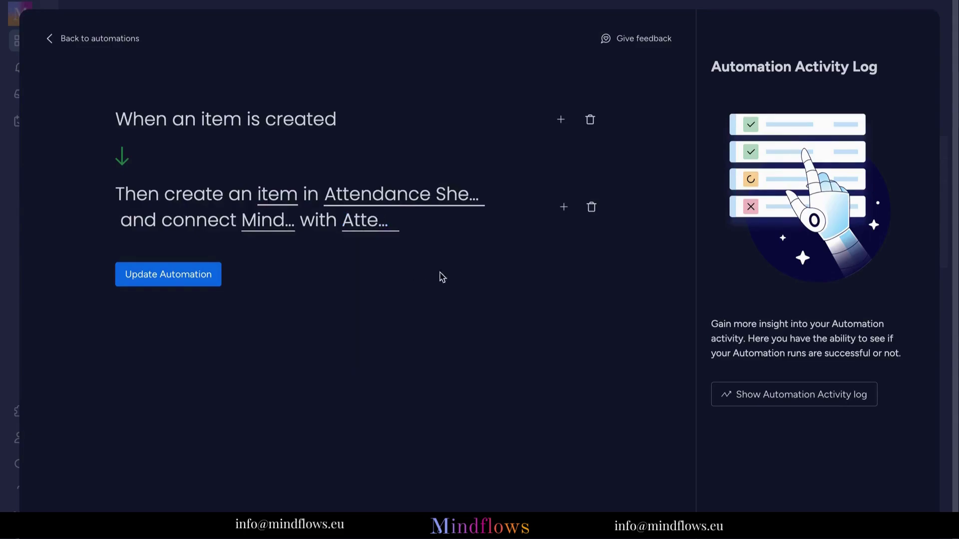
click(178, 275)
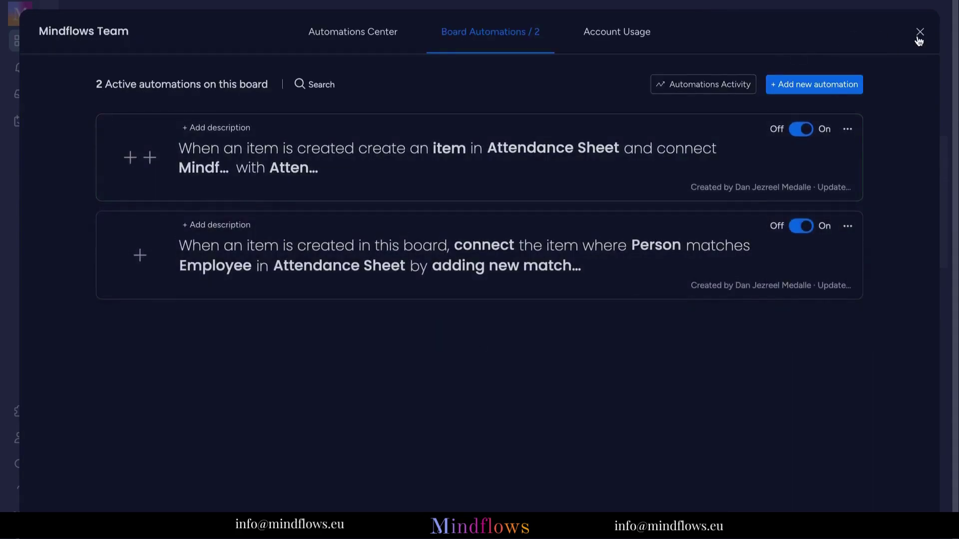
click(920, 33)
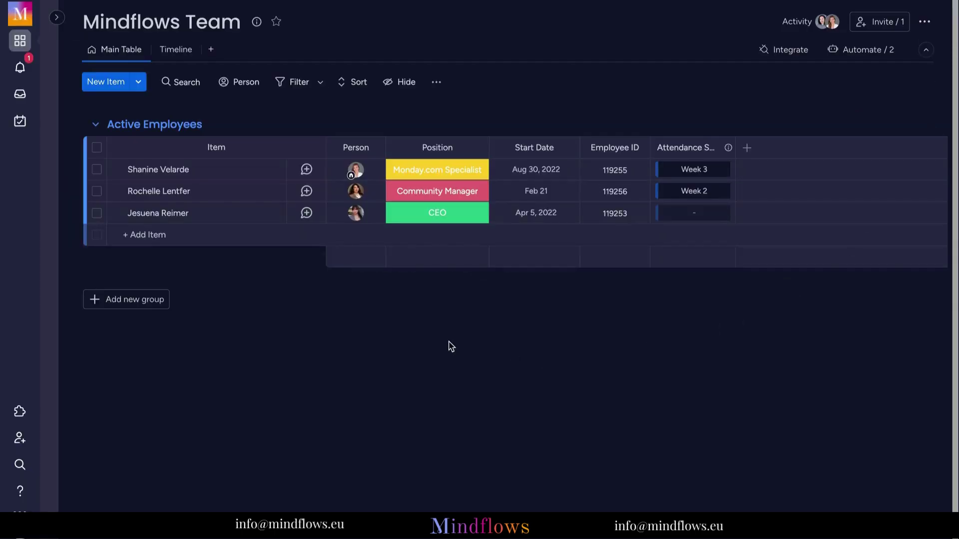
click(202, 234)
text(Dan Medalle)
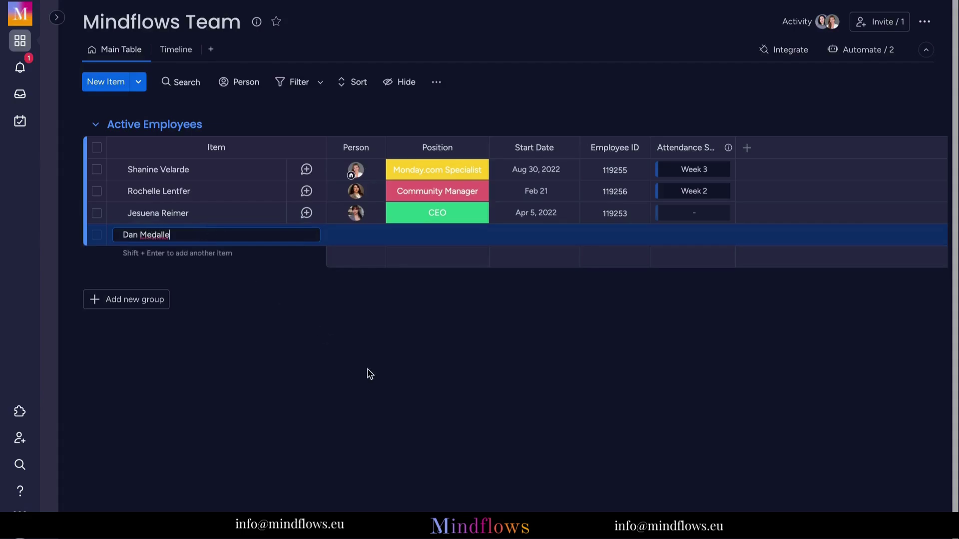
key(shift+Return)
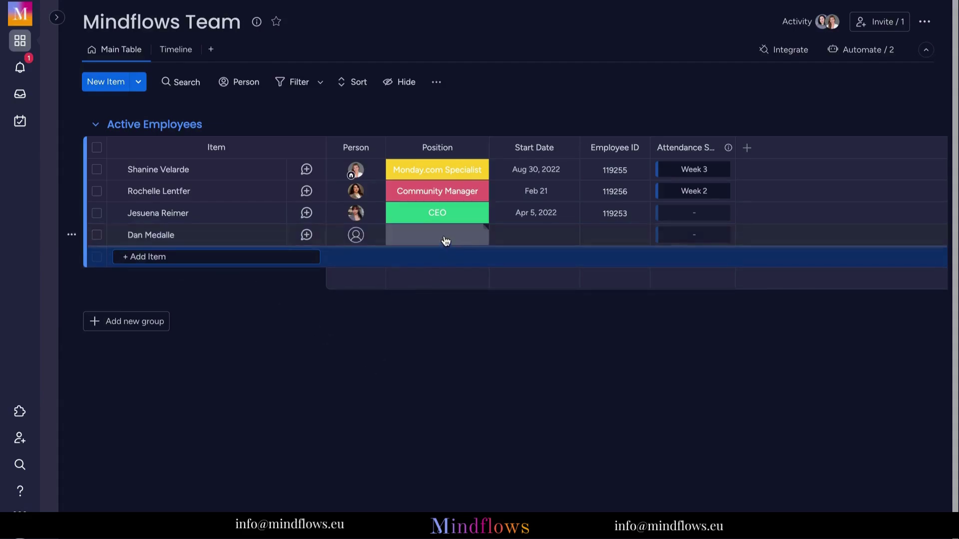
click(443, 238)
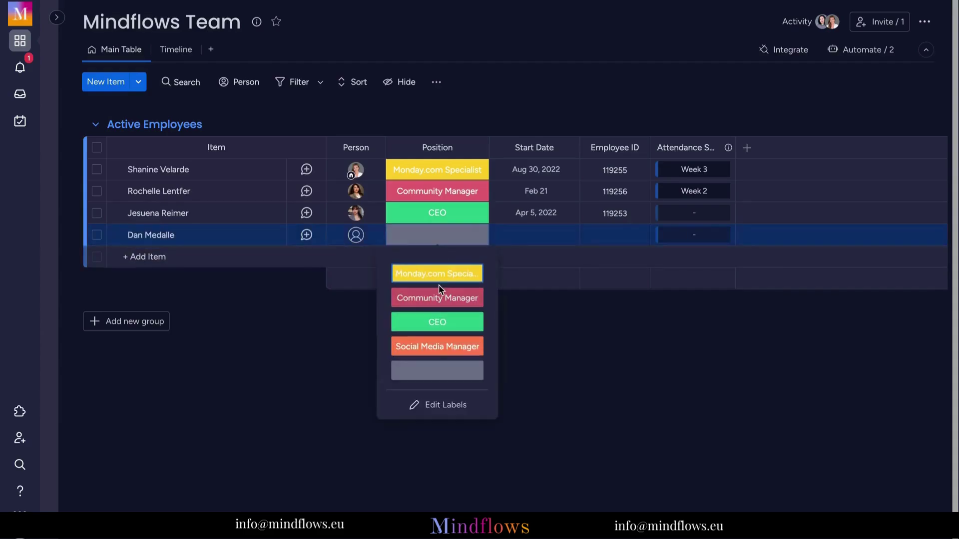
click(437, 346)
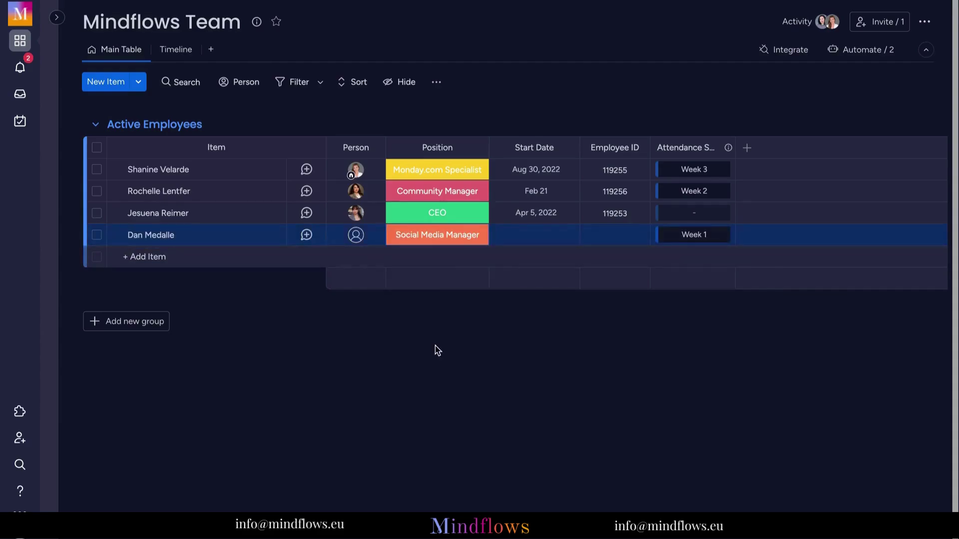
click(536, 232)
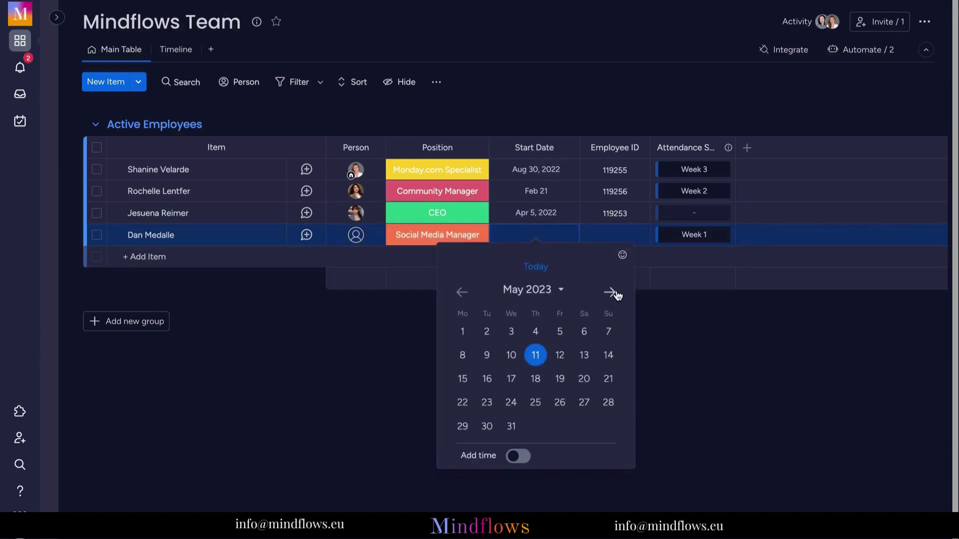
click(613, 293)
click(487, 356)
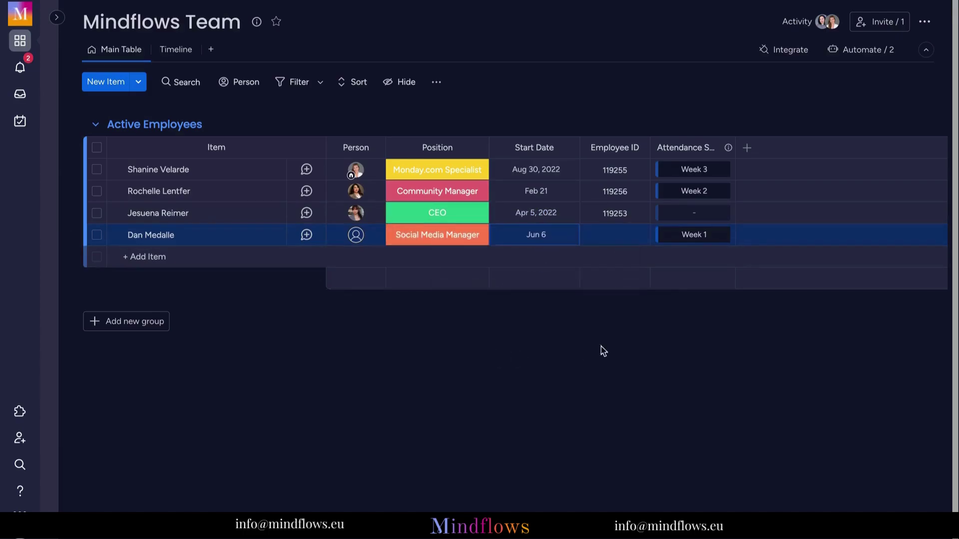
click(618, 234)
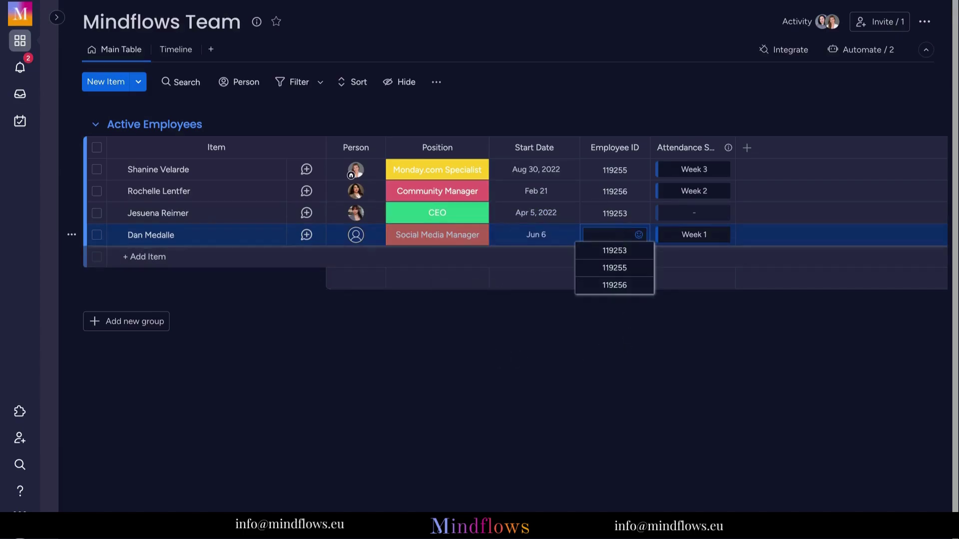
text(1195)
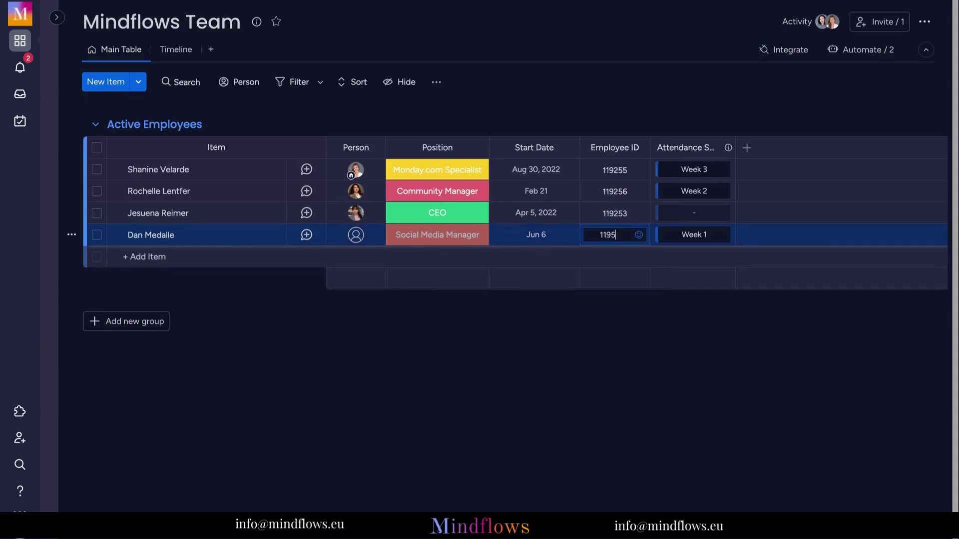
text(4)
click(632, 385)
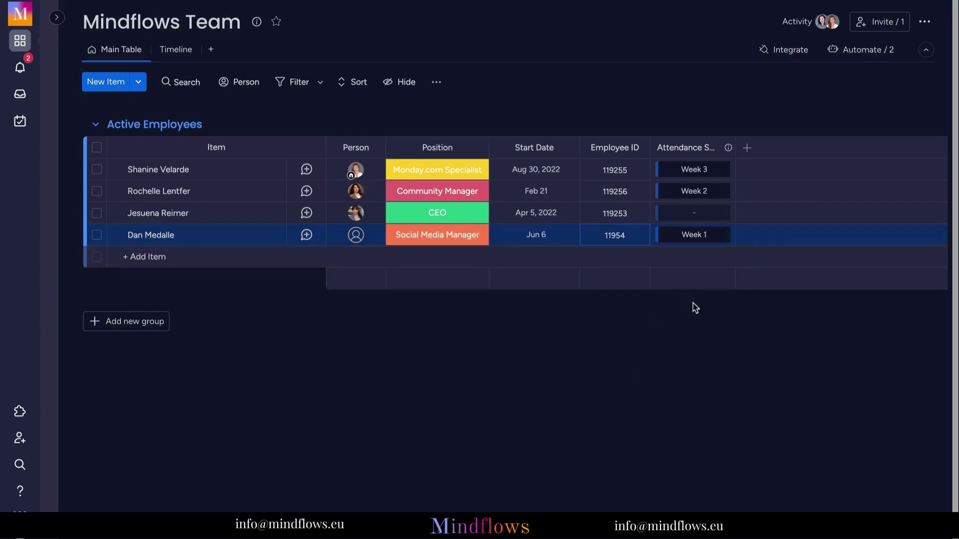
mouse_move(52, 326)
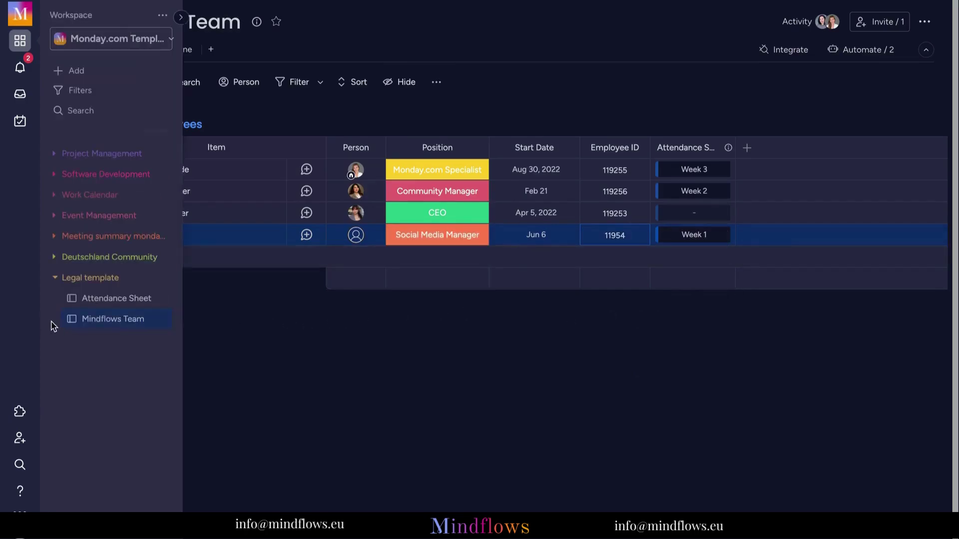
click(88, 303)
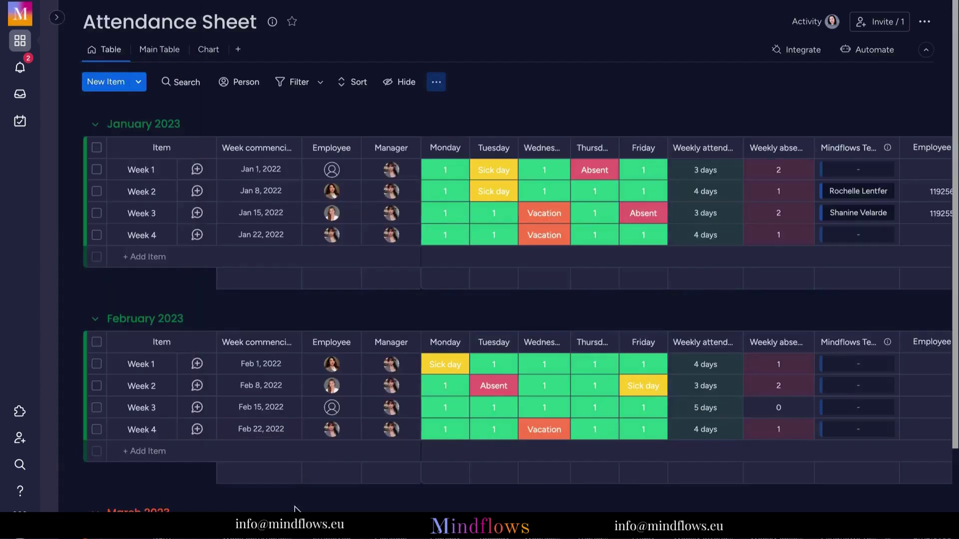
scroll(294, 507, down, 3)
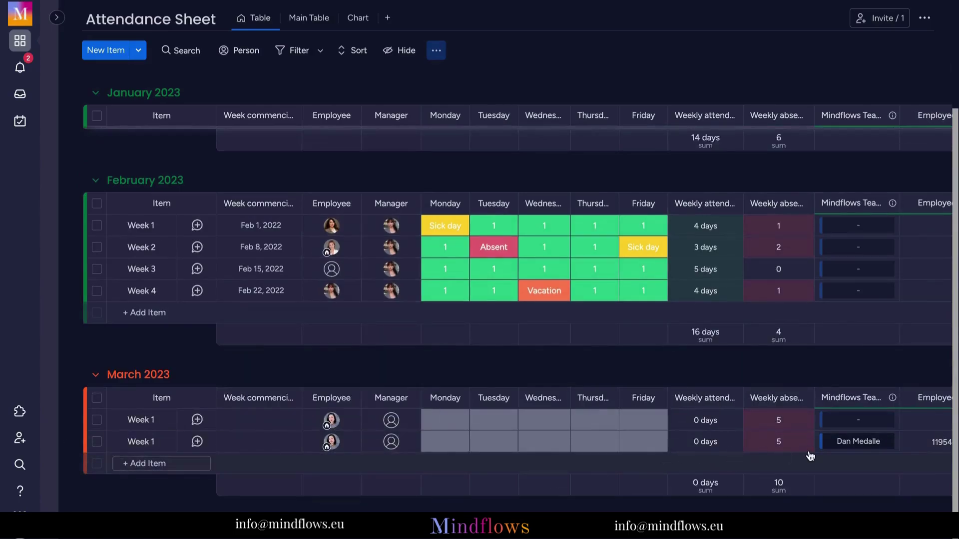
mouse_move(856, 442)
scroll(854, 447, right, 2)
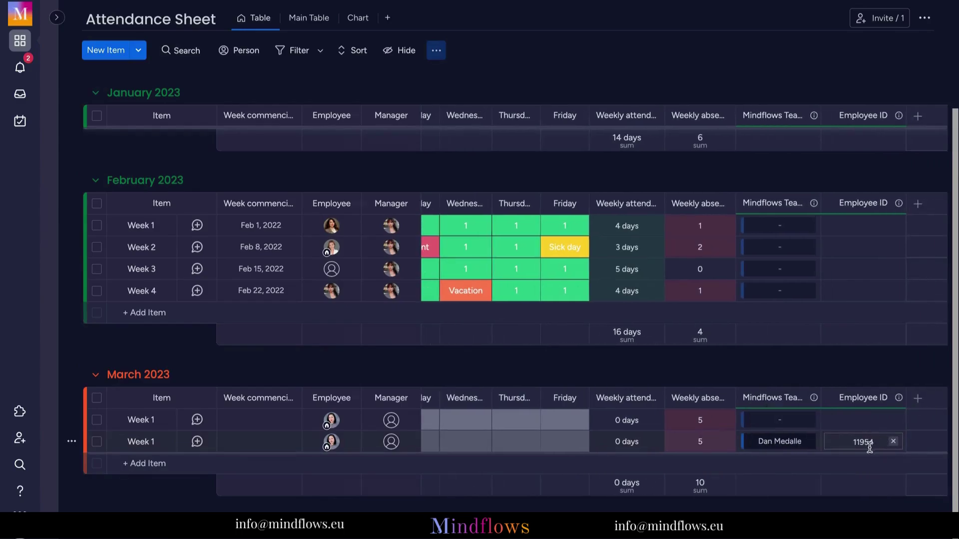